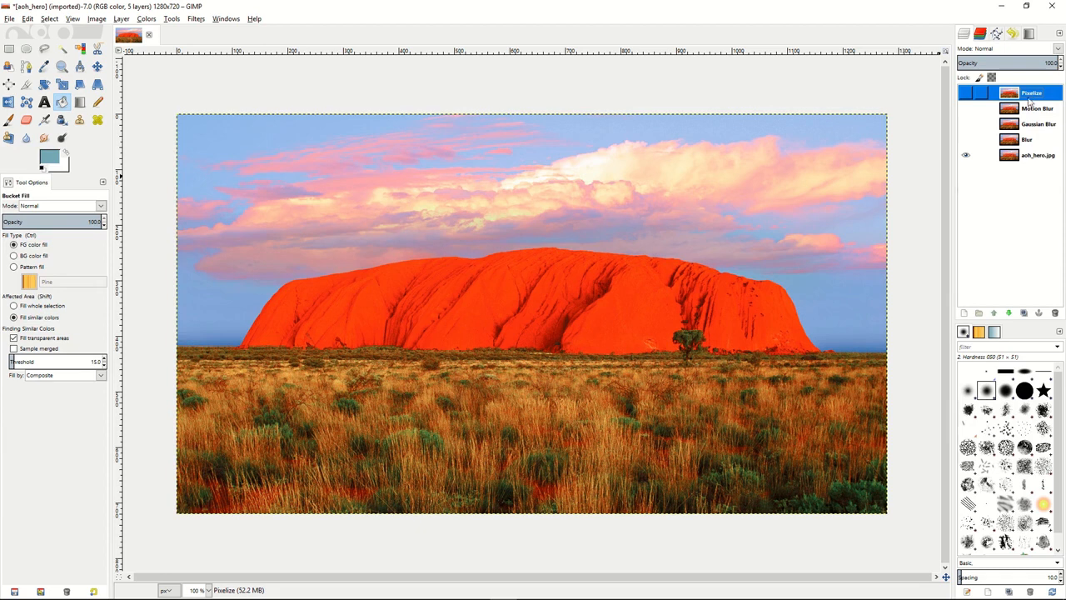
# Show the Blur layer, apply the basic Blur filter to it, and toggle its visibility to compare the effect.
pyautogui.click(1030, 141)
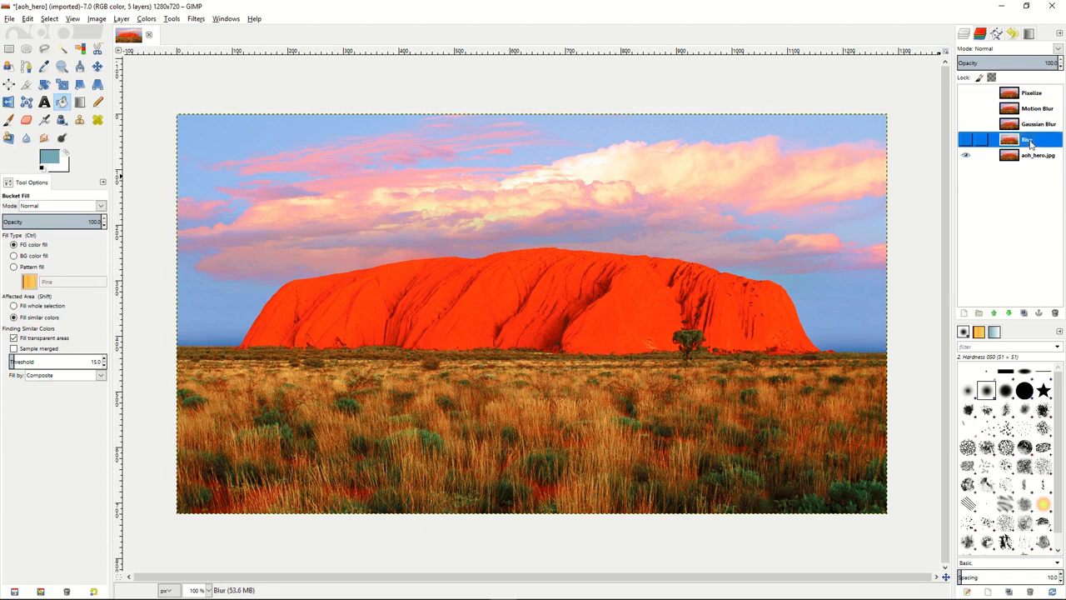
pyautogui.click(965, 140)
pyautogui.click(197, 20)
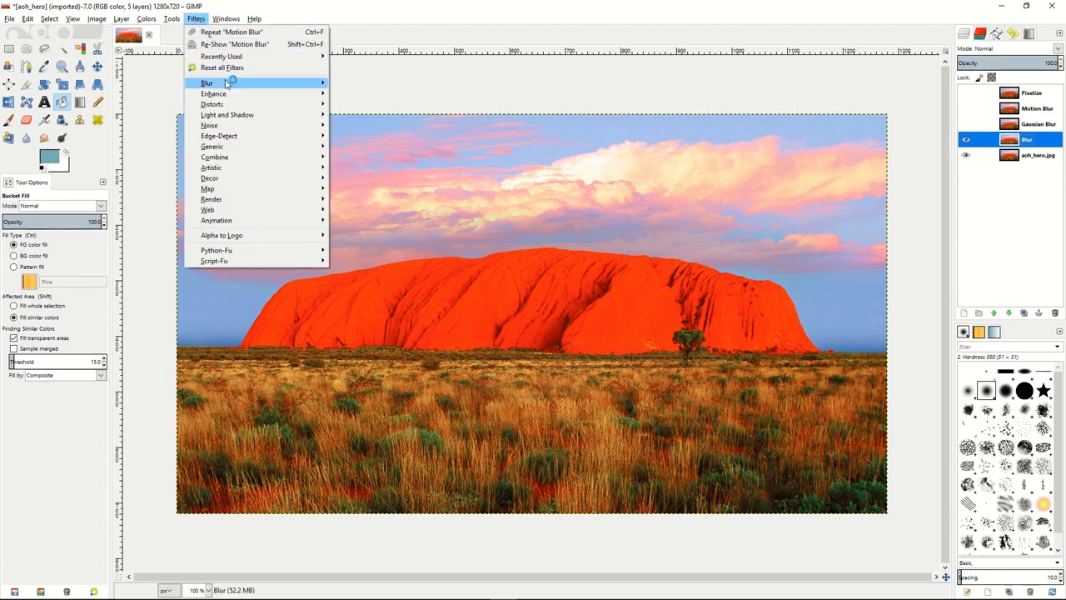
pyautogui.moveTo(230, 82)
pyautogui.click(353, 85)
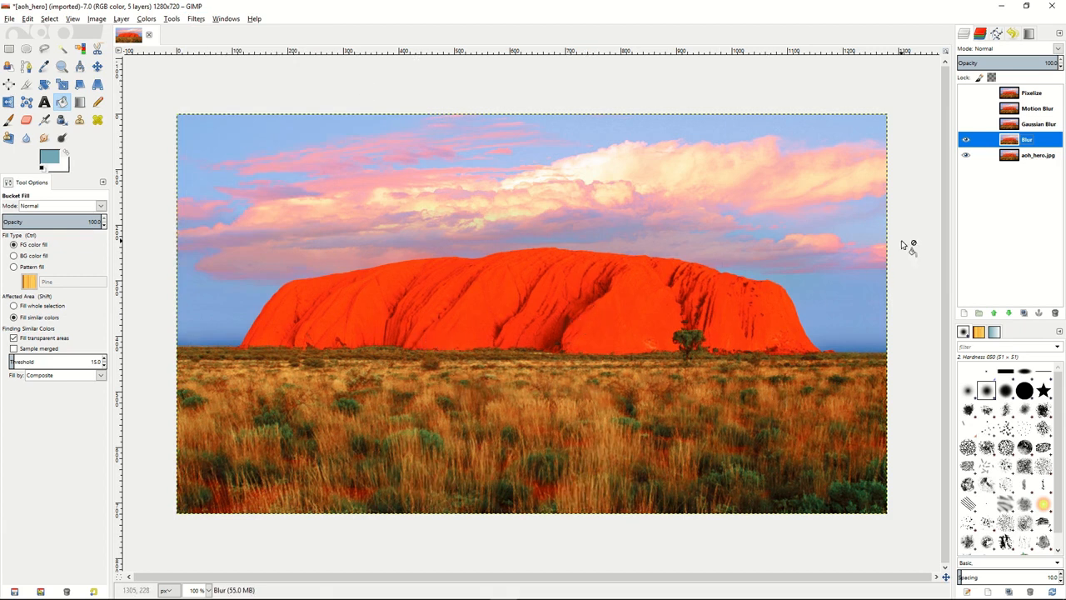
pyautogui.click(966, 140)
pyautogui.click(966, 140)
# Show the Gaussian Blur layer and apply a Gaussian Blur to it with a 13 px horizontal and vertical radius and the RLE method.
pyautogui.click(1036, 125)
pyautogui.click(966, 125)
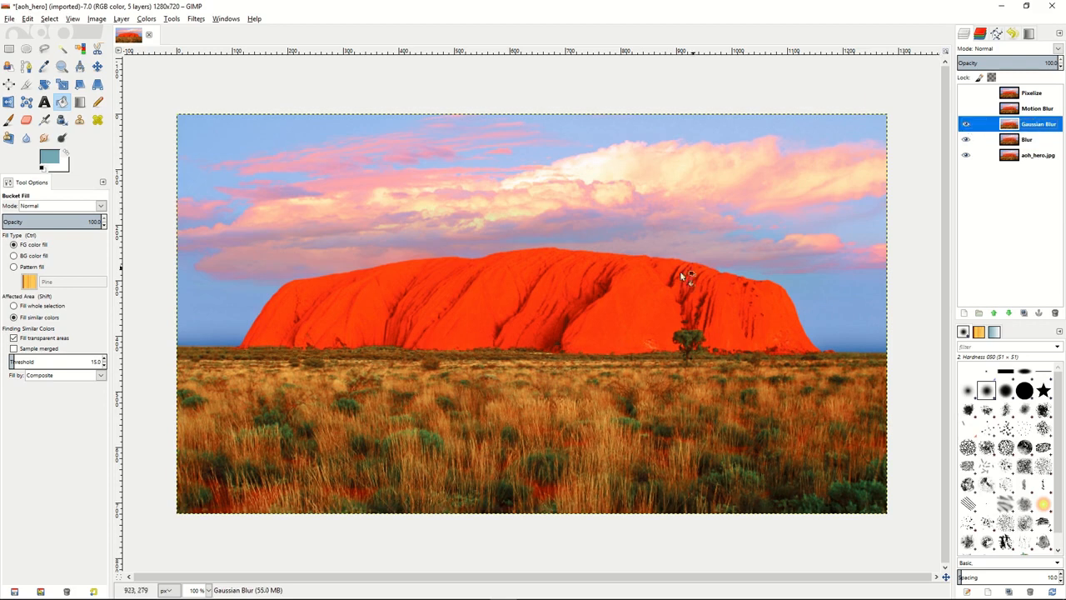
pyautogui.click(195, 20)
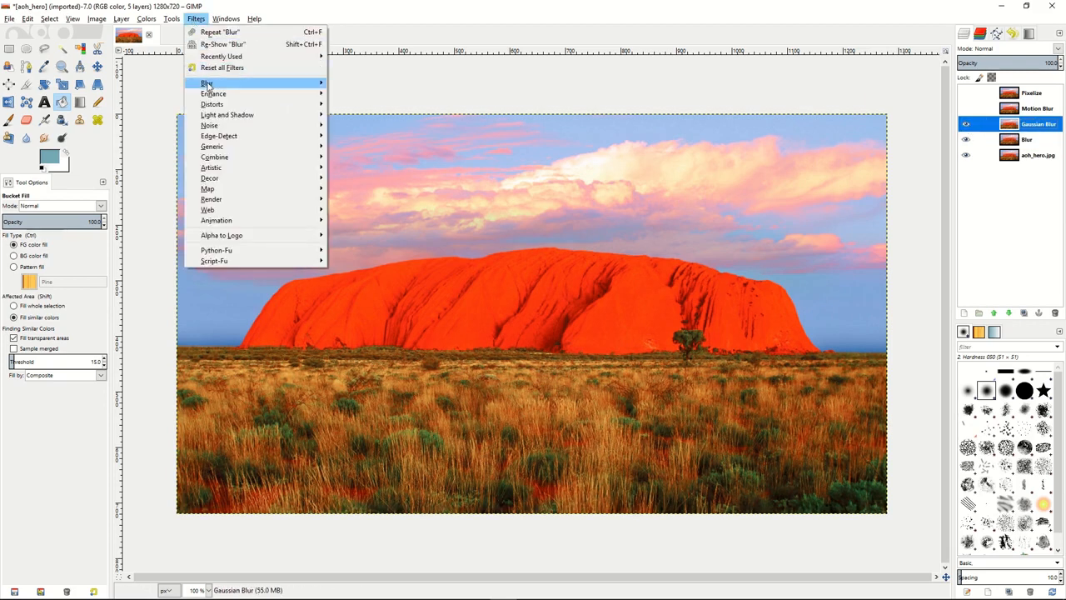
pyautogui.moveTo(212, 84)
pyautogui.click(379, 94)
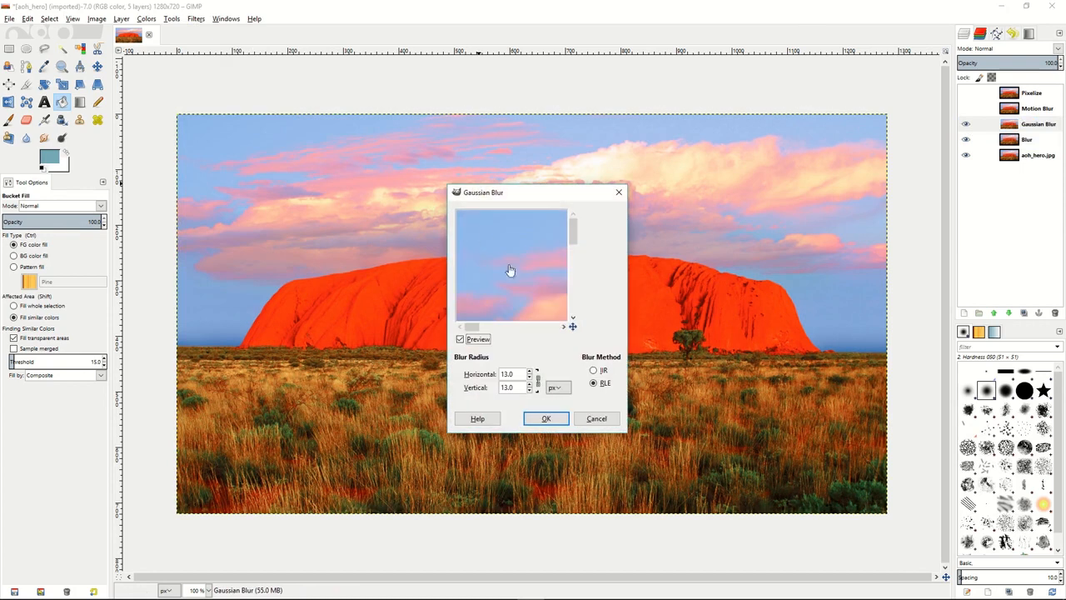
pyautogui.scroll(-5, 533, 376)
pyautogui.scroll(3, 534, 376)
pyautogui.click(543, 419)
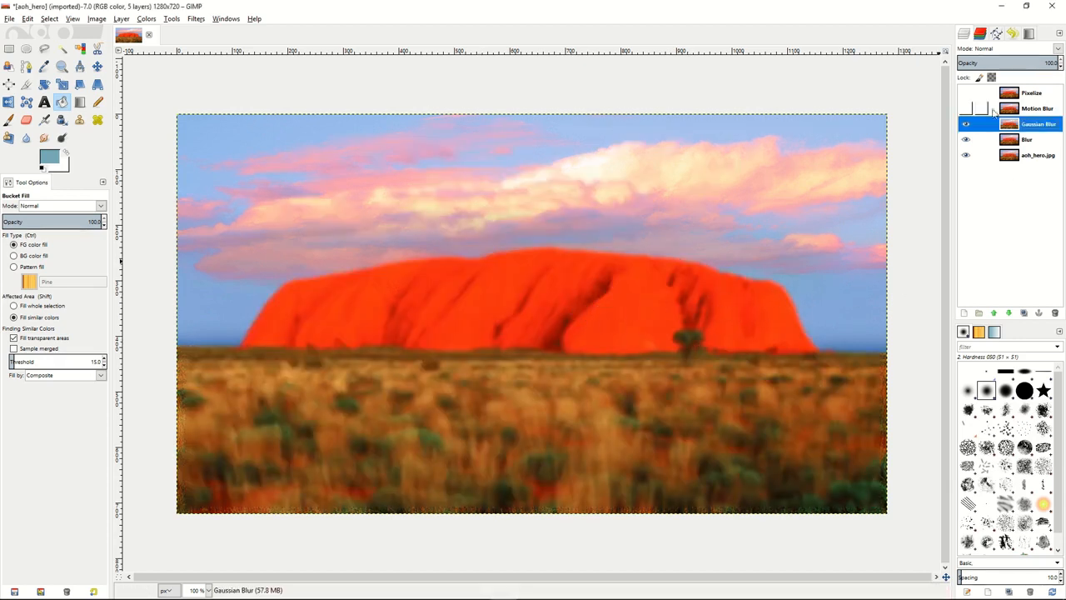
# Show the Motion Blur layer and apply an outward Zoom motion blur to it with a length of 28.
pyautogui.click(1032, 109)
pyautogui.click(966, 110)
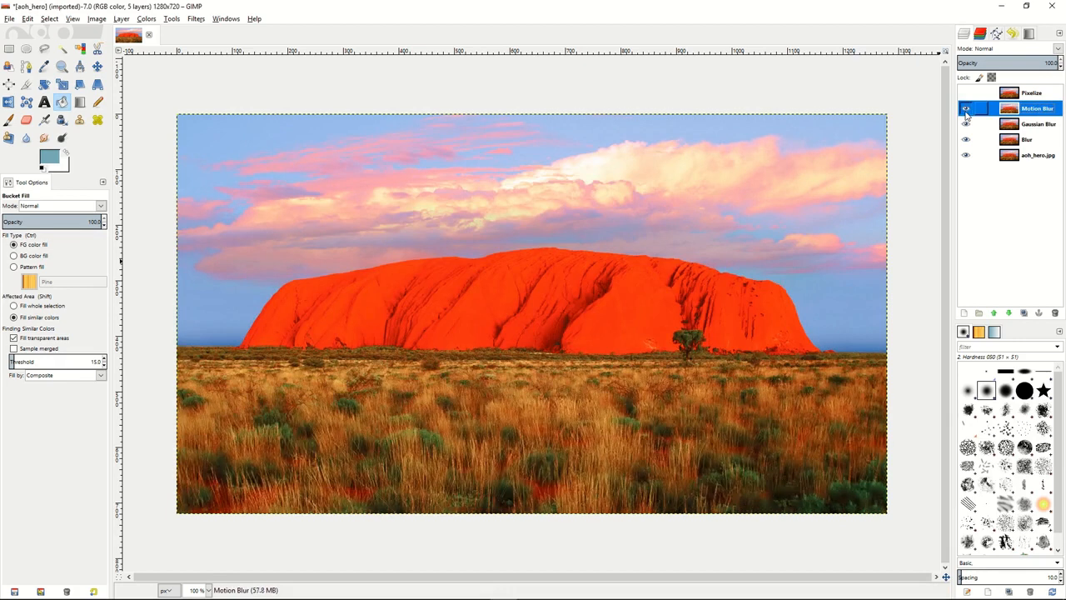
pyautogui.click(196, 19)
pyautogui.click(412, 105)
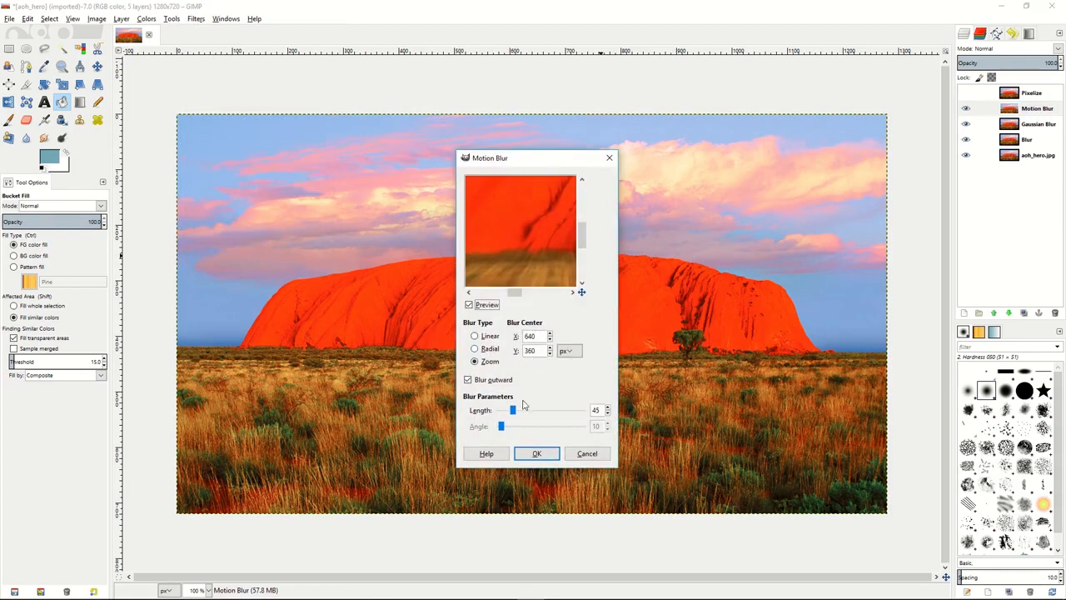
pyautogui.moveTo(513, 410); pyautogui.dragTo(506, 410)
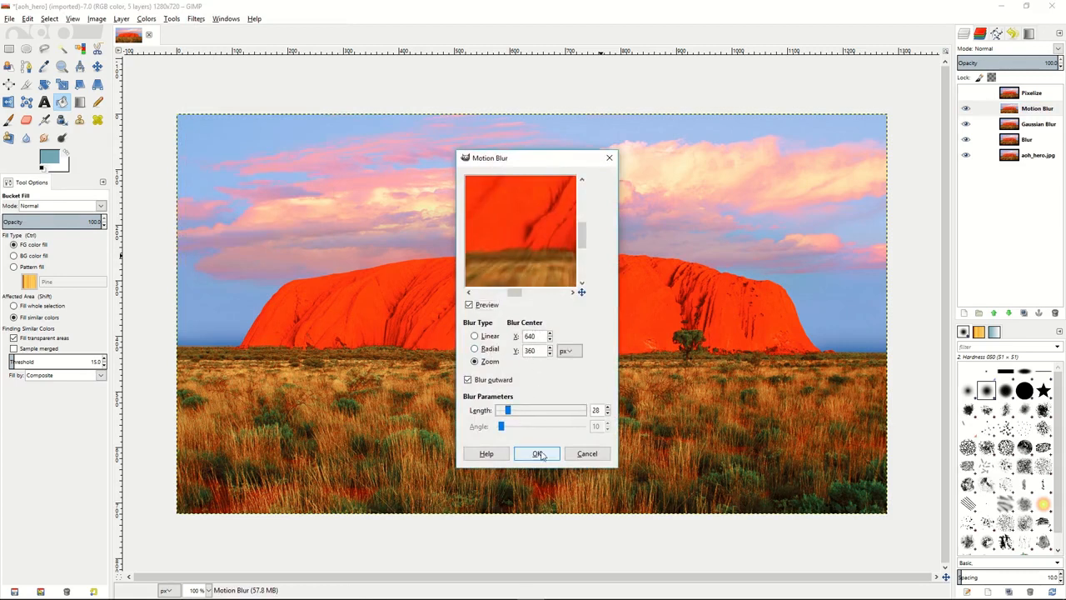
pyautogui.click(539, 454)
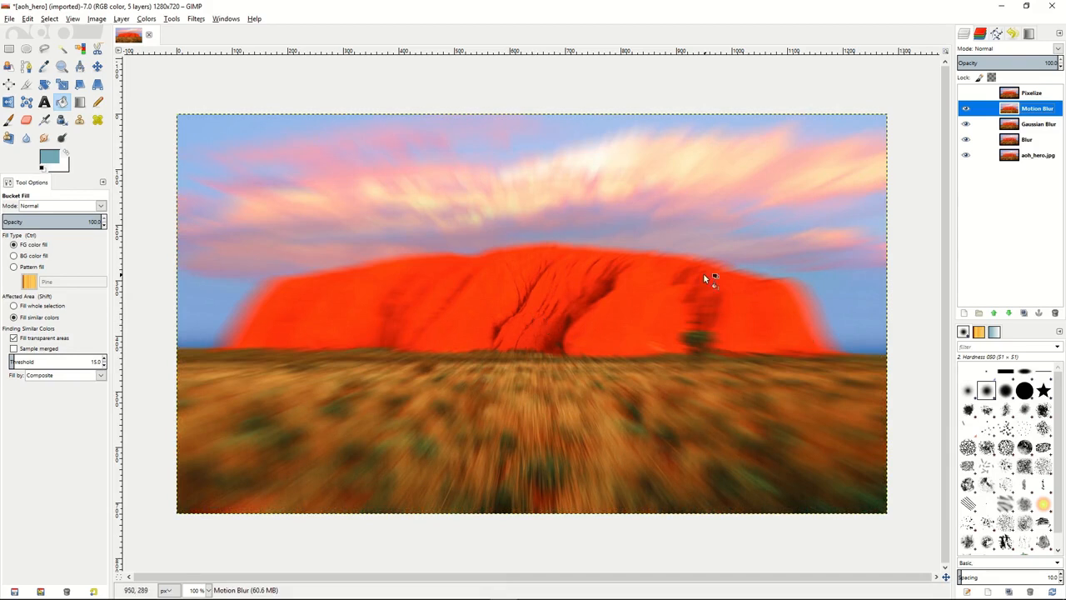
# Show the Pixelize layer and apply the Pixelize filter to it with a pixel width and height of 7 px.
pyautogui.click(968, 98)
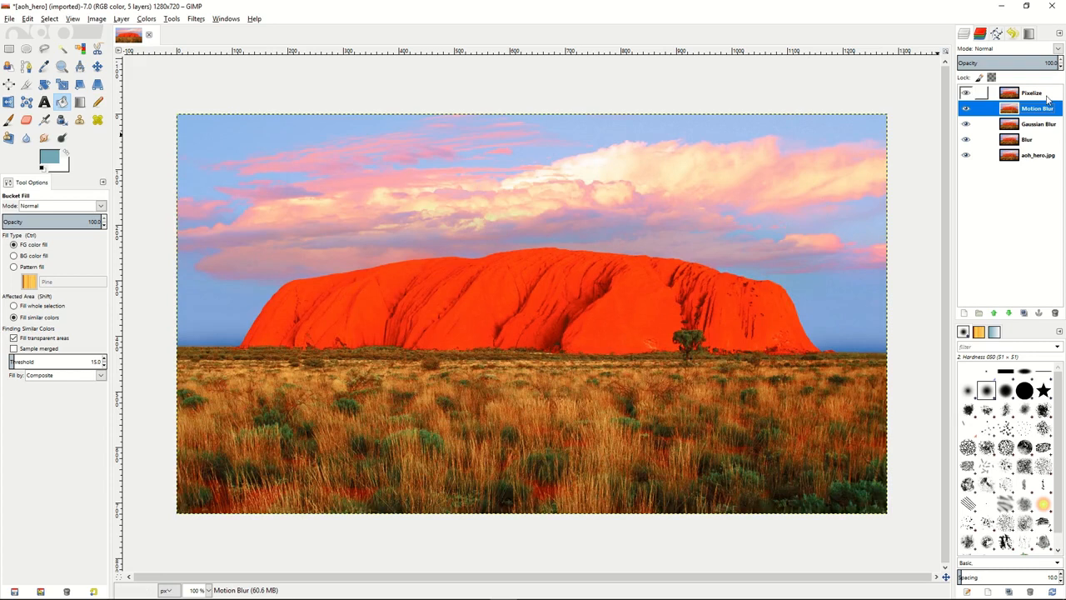
pyautogui.click(1047, 97)
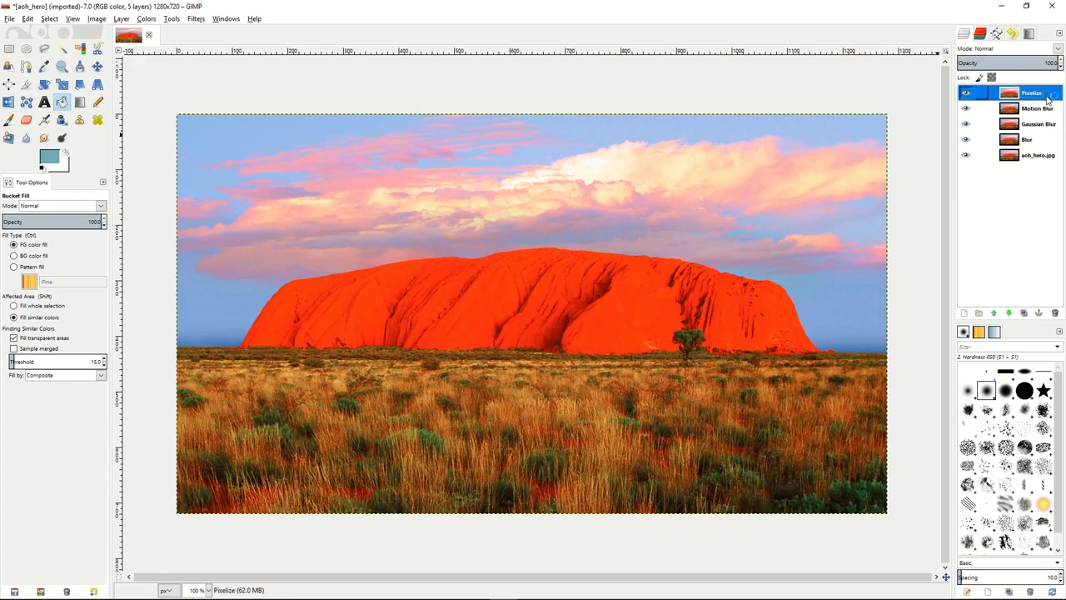
pyautogui.click(195, 19)
pyautogui.moveTo(218, 84)
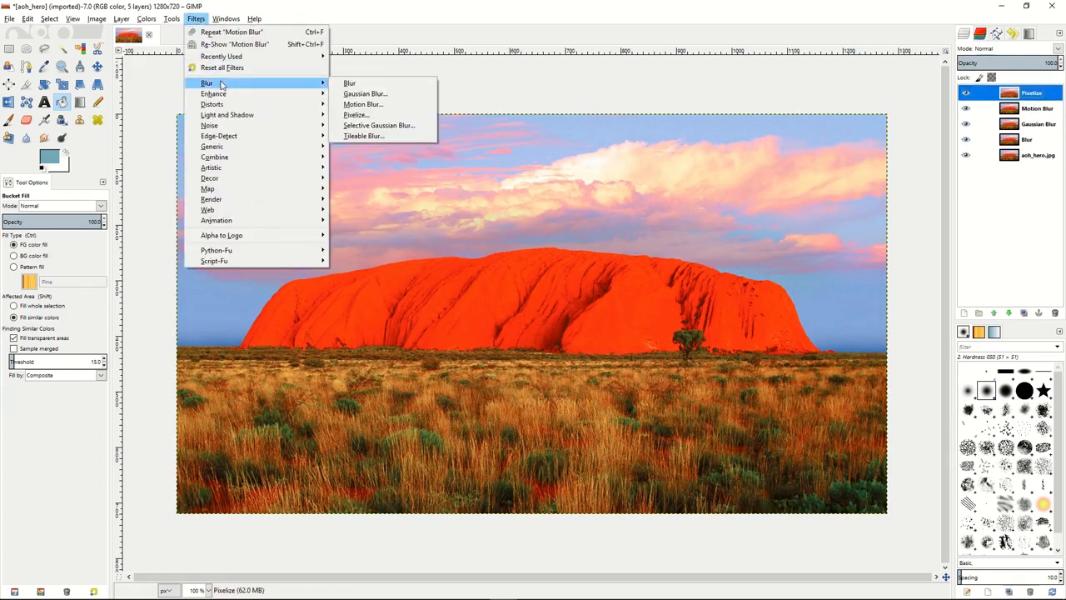
pyautogui.click(373, 115)
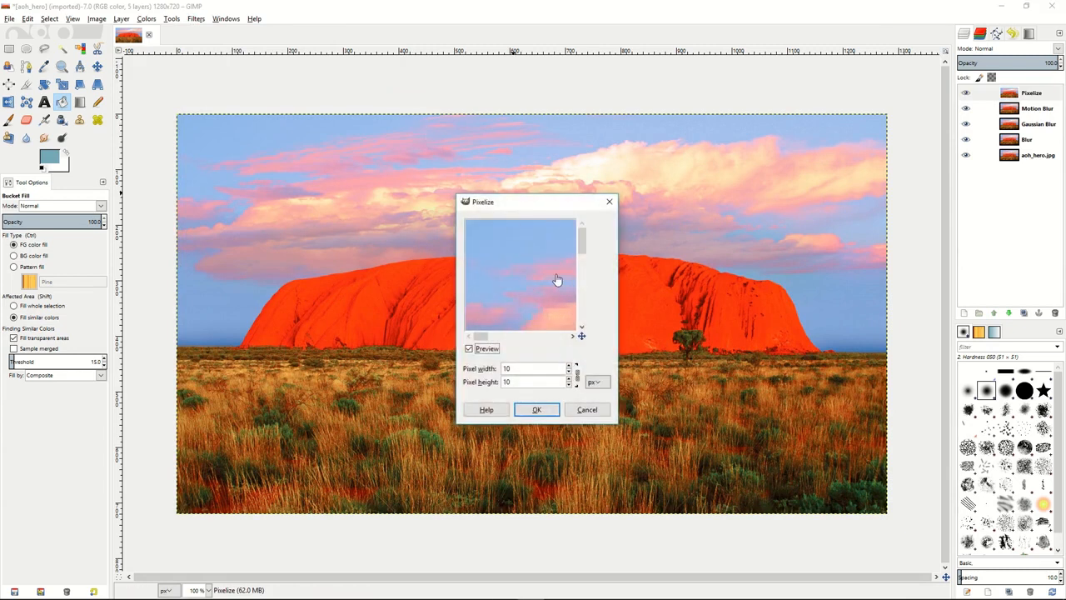
pyautogui.moveTo(530, 284)
pyautogui.mouseDown()
pyautogui.moveTo(545, 309)
pyautogui.moveTo(489, 222)
pyautogui.moveTo(541, 298)
pyautogui.mouseUp()
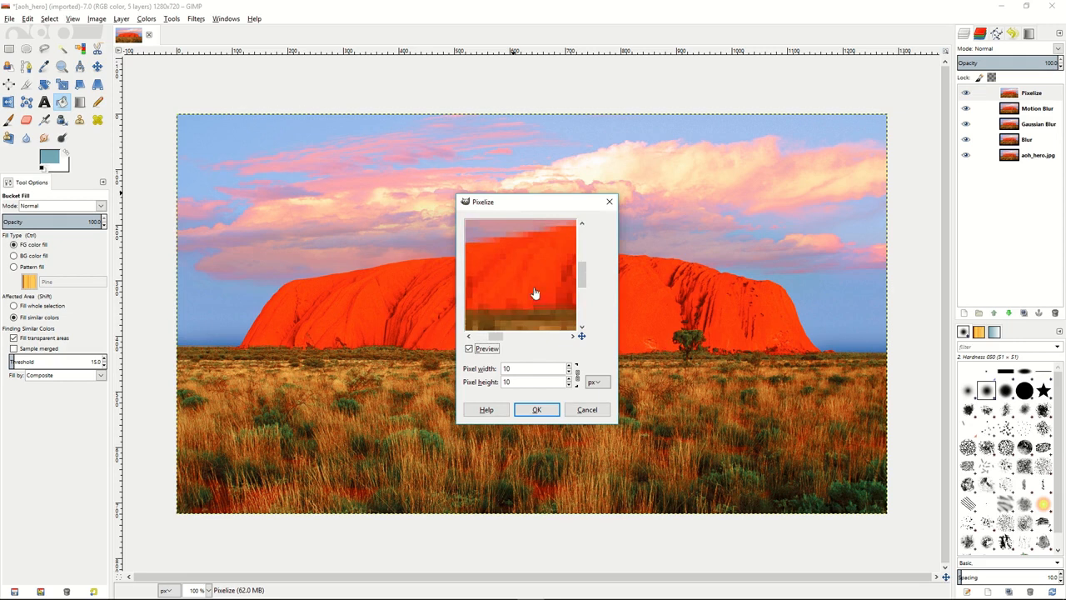
pyautogui.click(570, 372)
pyautogui.click(569, 373)
pyautogui.click(570, 373)
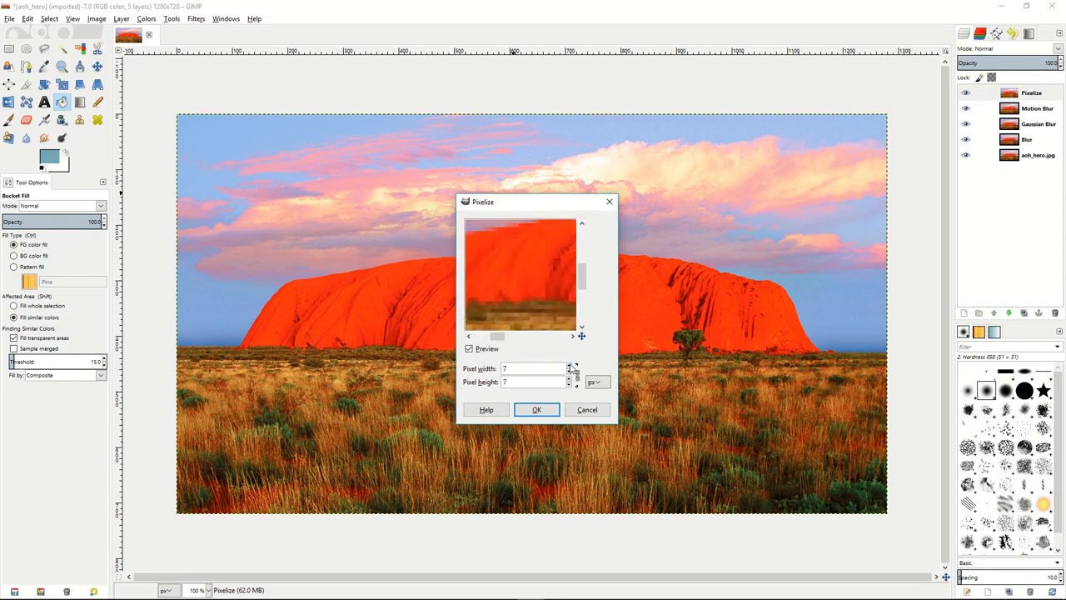
pyautogui.click(538, 409)
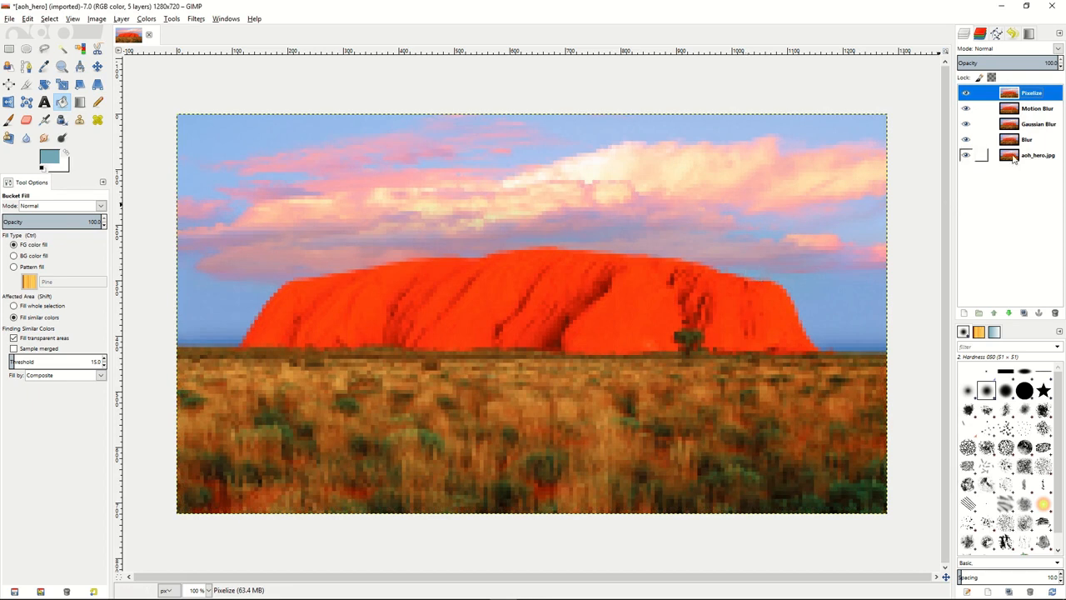
# Hide the Pixelize, Motion Blur, Gaussian Blur and Blur layers.
pyautogui.click(966, 93)
pyautogui.click(966, 108)
pyautogui.click(966, 124)
pyautogui.click(966, 139)
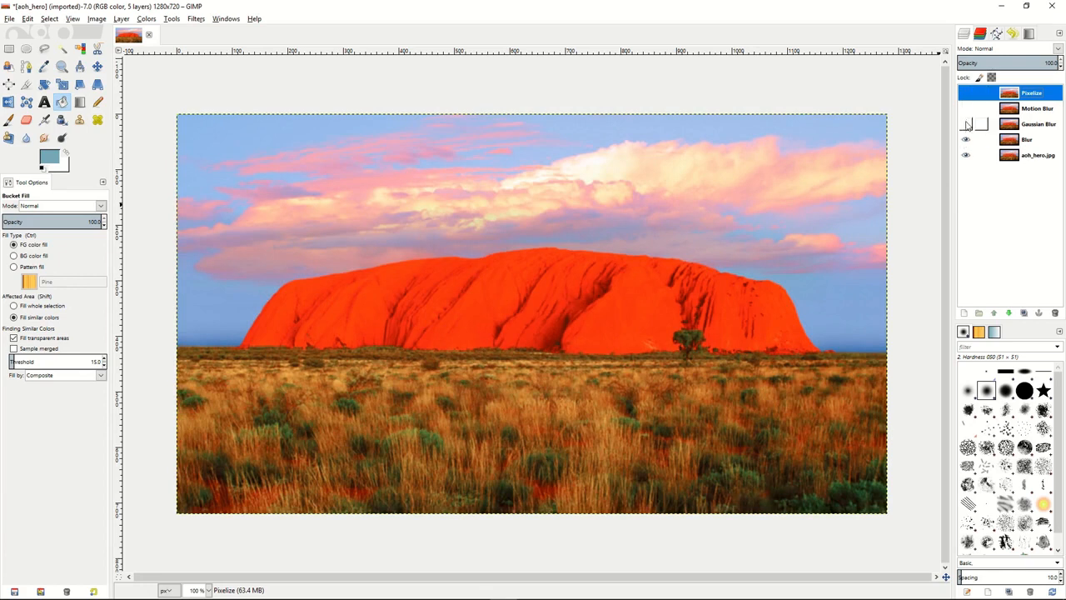
# Show the Blur layer, lower its opacity to about 47 percent, and hide it again.
pyautogui.click(1017, 141)
pyautogui.click(967, 139)
pyautogui.click(1009, 62)
pyautogui.moveTo(1010, 62)
pyautogui.mouseDown()
pyautogui.moveTo(974, 62)
pyautogui.moveTo(1004, 65)
pyautogui.mouseUp()
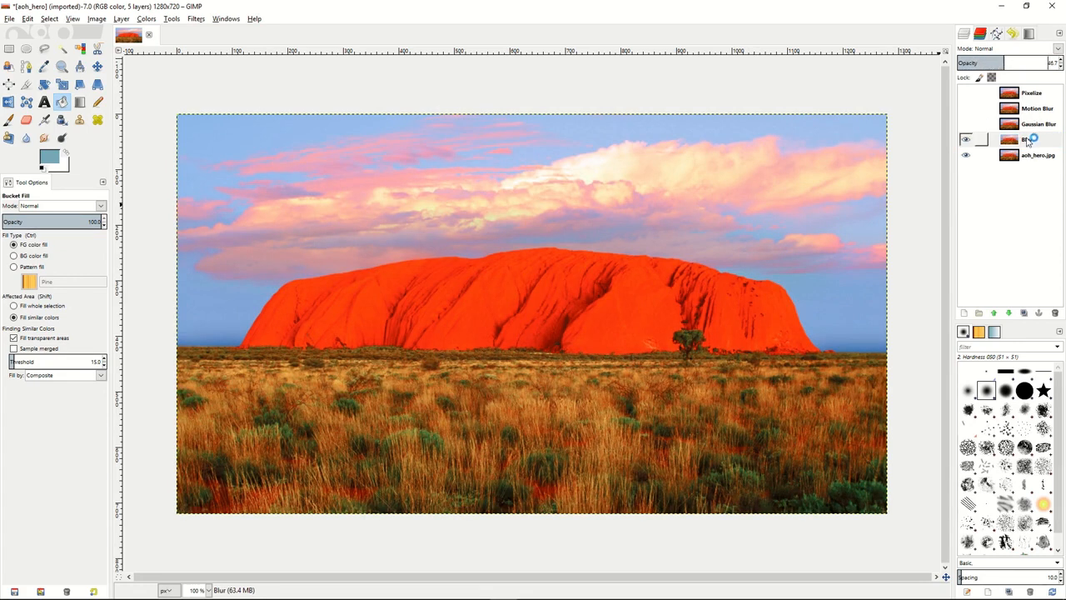
pyautogui.click(966, 140)
# Show the Gaussian Blur layer, lower its opacity to about 57 percent, and hide it again.
pyautogui.click(966, 124)
pyautogui.click(1033, 125)
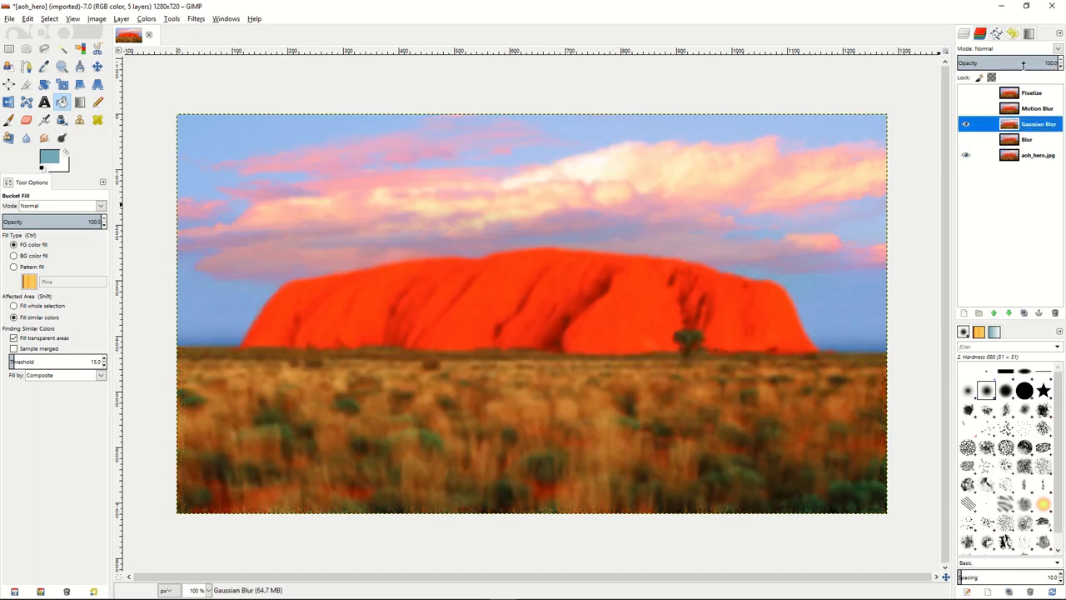
pyautogui.moveTo(1031, 60); pyautogui.dragTo(1013, 60)
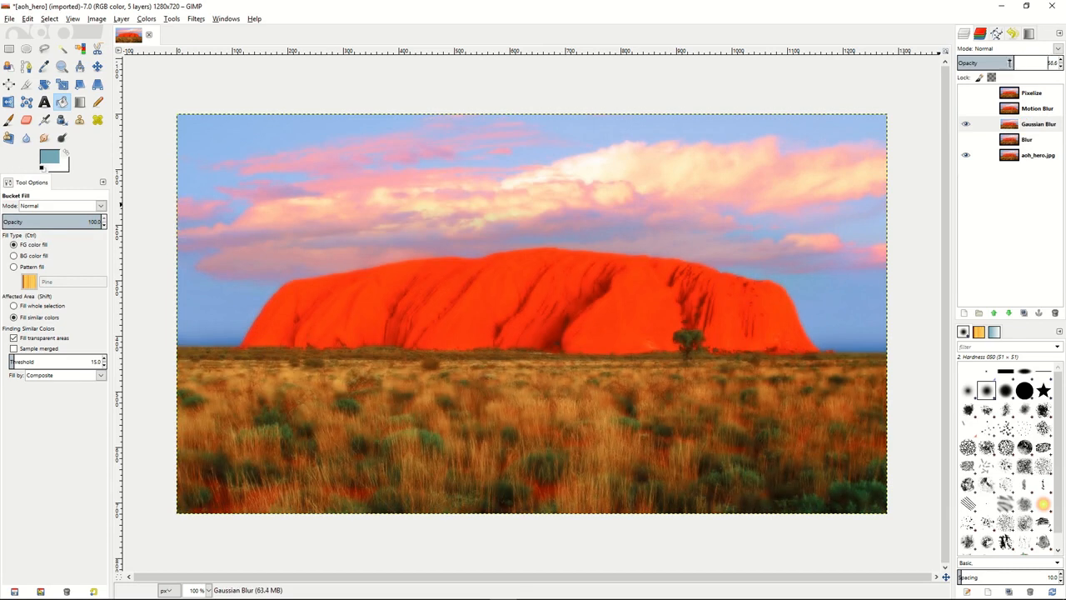
pyautogui.click(966, 127)
# Show the Motion Blur layer, reduce its opacity to about 50 percent, and hide it again.
pyautogui.click(1032, 109)
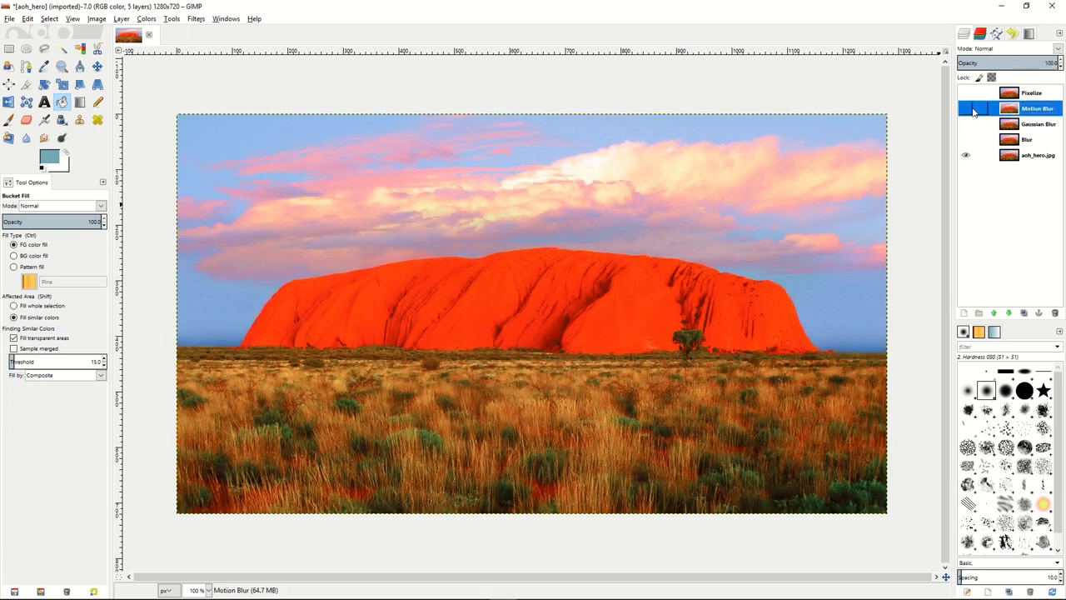
pyautogui.click(967, 108)
pyautogui.moveTo(1034, 62); pyautogui.dragTo(1007, 64)
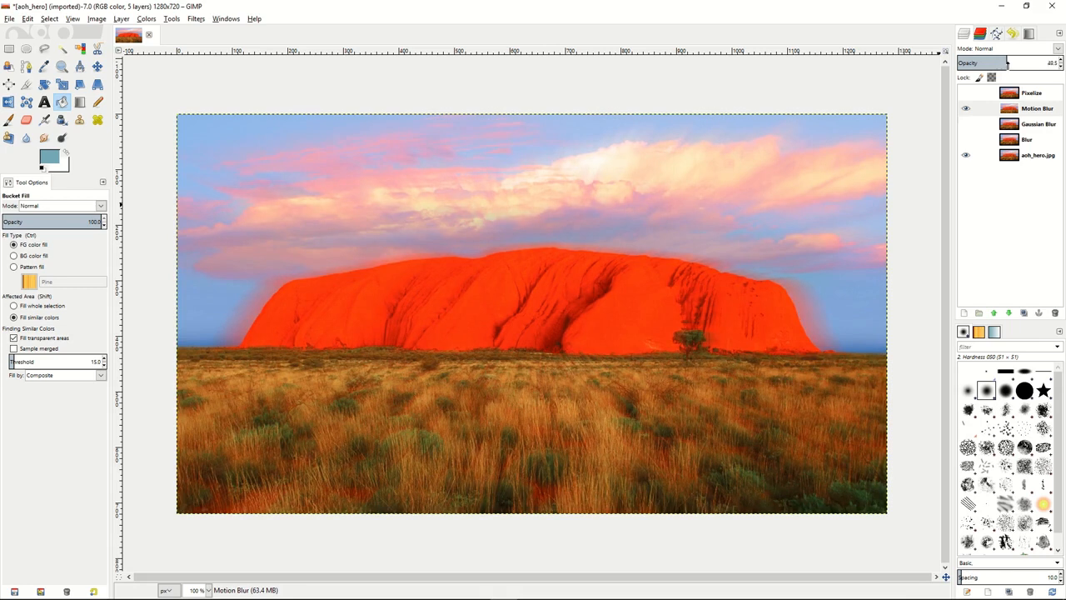
pyautogui.click(966, 109)
# Show the Pixelize layer and set its opacity to 100 percent.
pyautogui.click(997, 95)
pyautogui.click(964, 95)
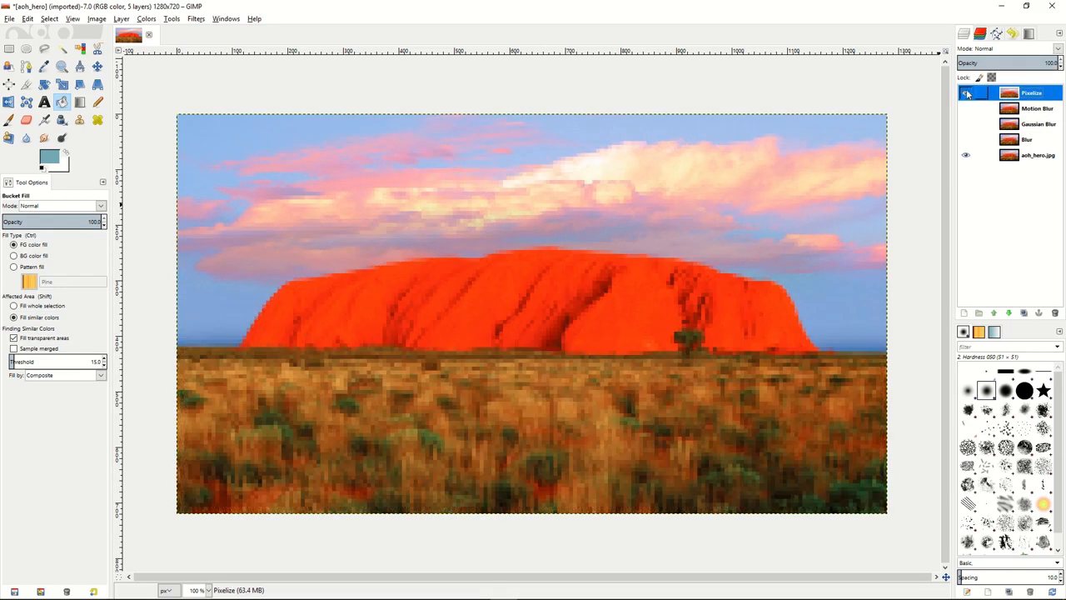
pyautogui.moveTo(1013, 63); pyautogui.dragTo(1063, 63)
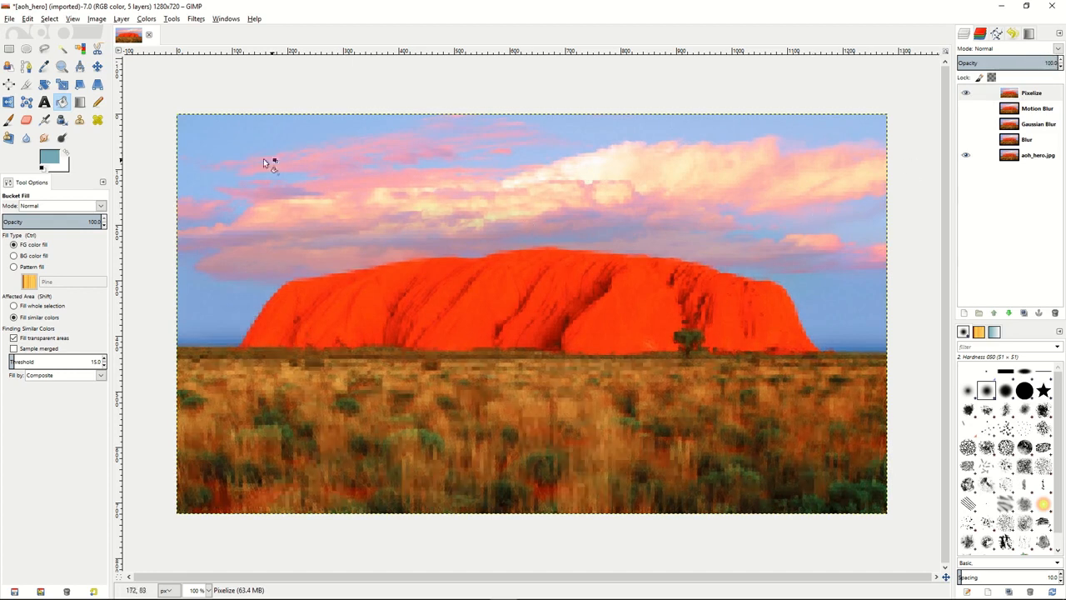
# Select a rectangle about 1239 × 677 px just inside the image edges and add an inverted Selection layer mask to the Pixelize layer.
pyautogui.click(10, 48)
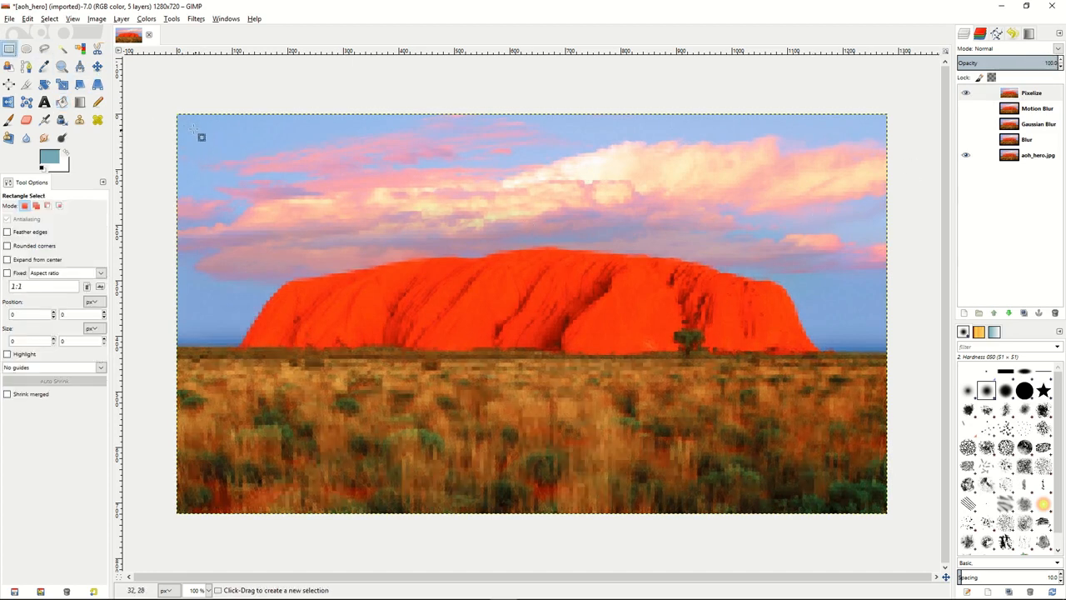
pyautogui.moveTo(188, 125); pyautogui.dragTo(872, 499)
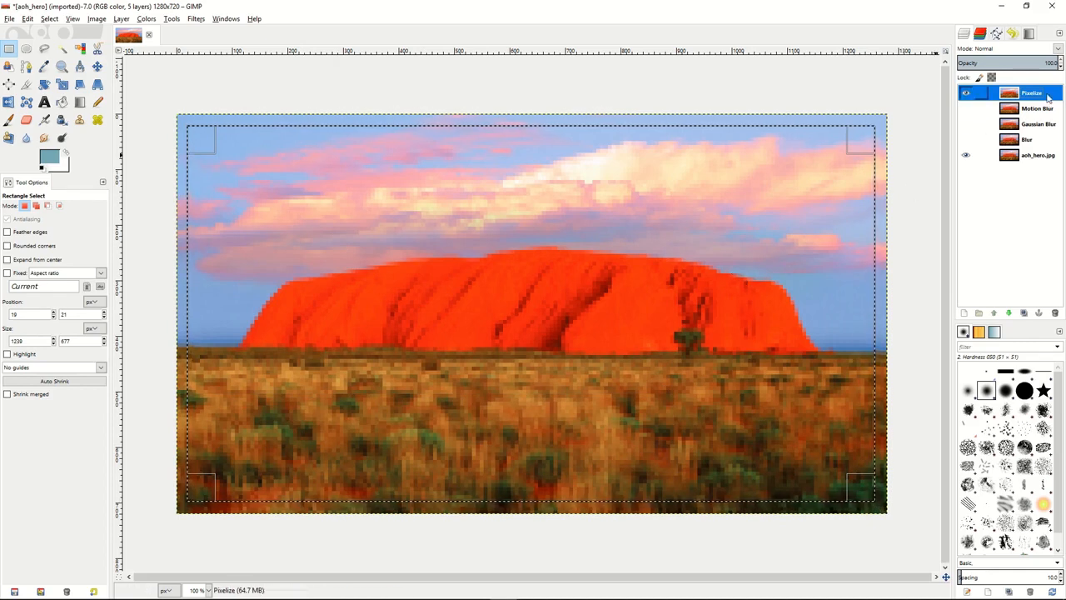
pyautogui.rightClick(1048, 98)
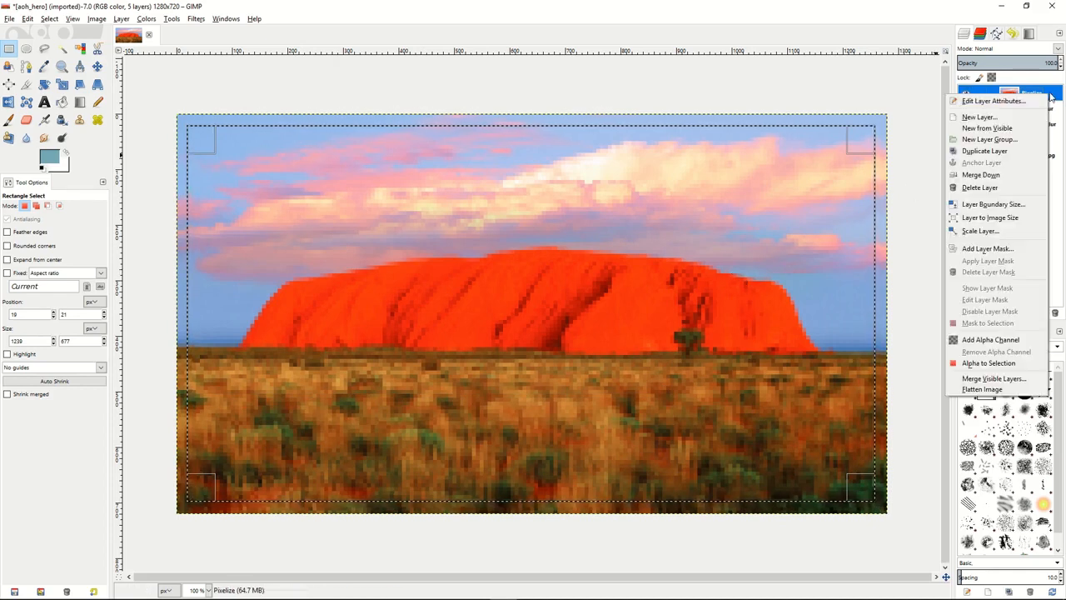
pyautogui.click(988, 249)
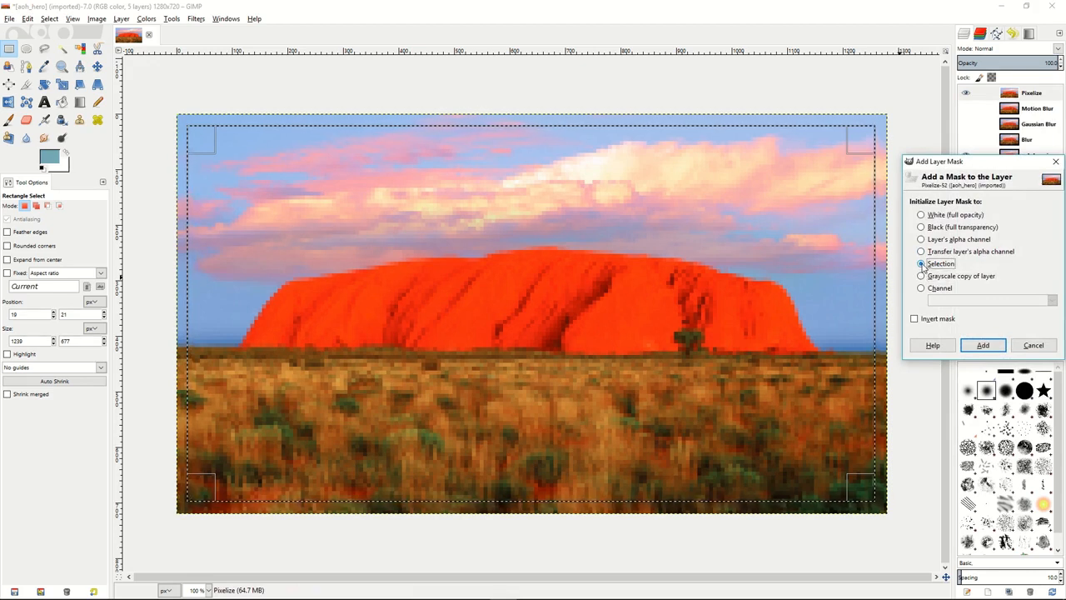
pyautogui.click(914, 318)
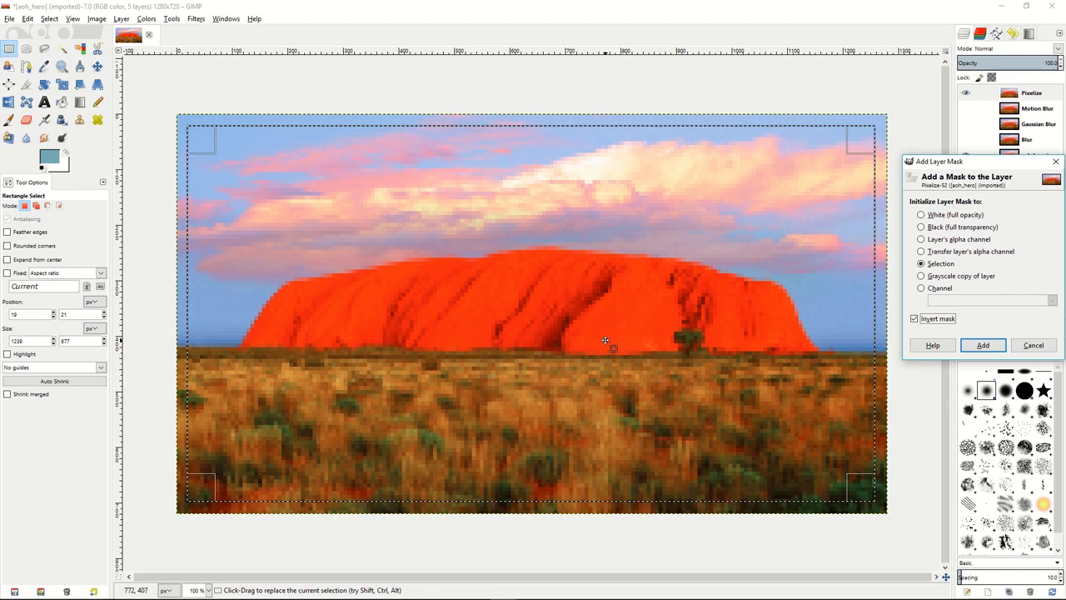
pyautogui.click(986, 348)
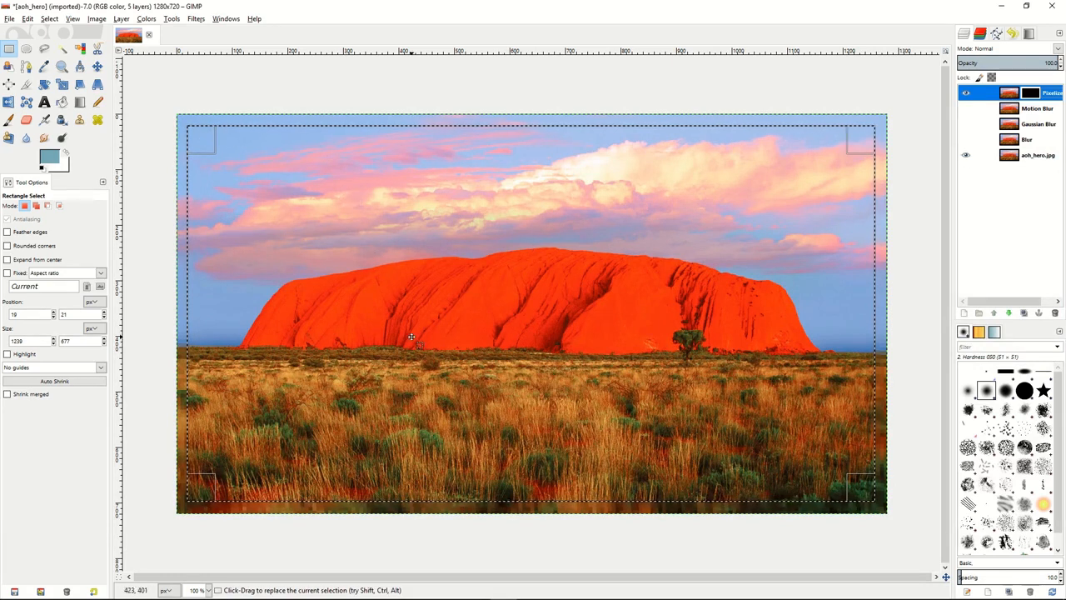
# Clear the rectangular selection from the image.
pyautogui.rightClick(465, 263)
pyautogui.moveTo(504, 297)
pyautogui.click(569, 311)
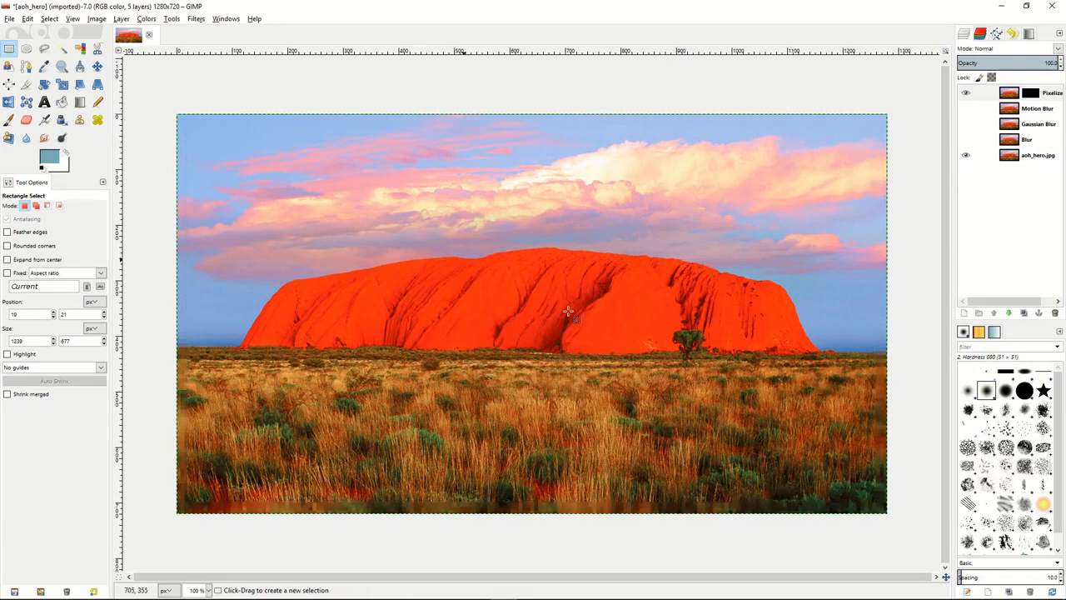